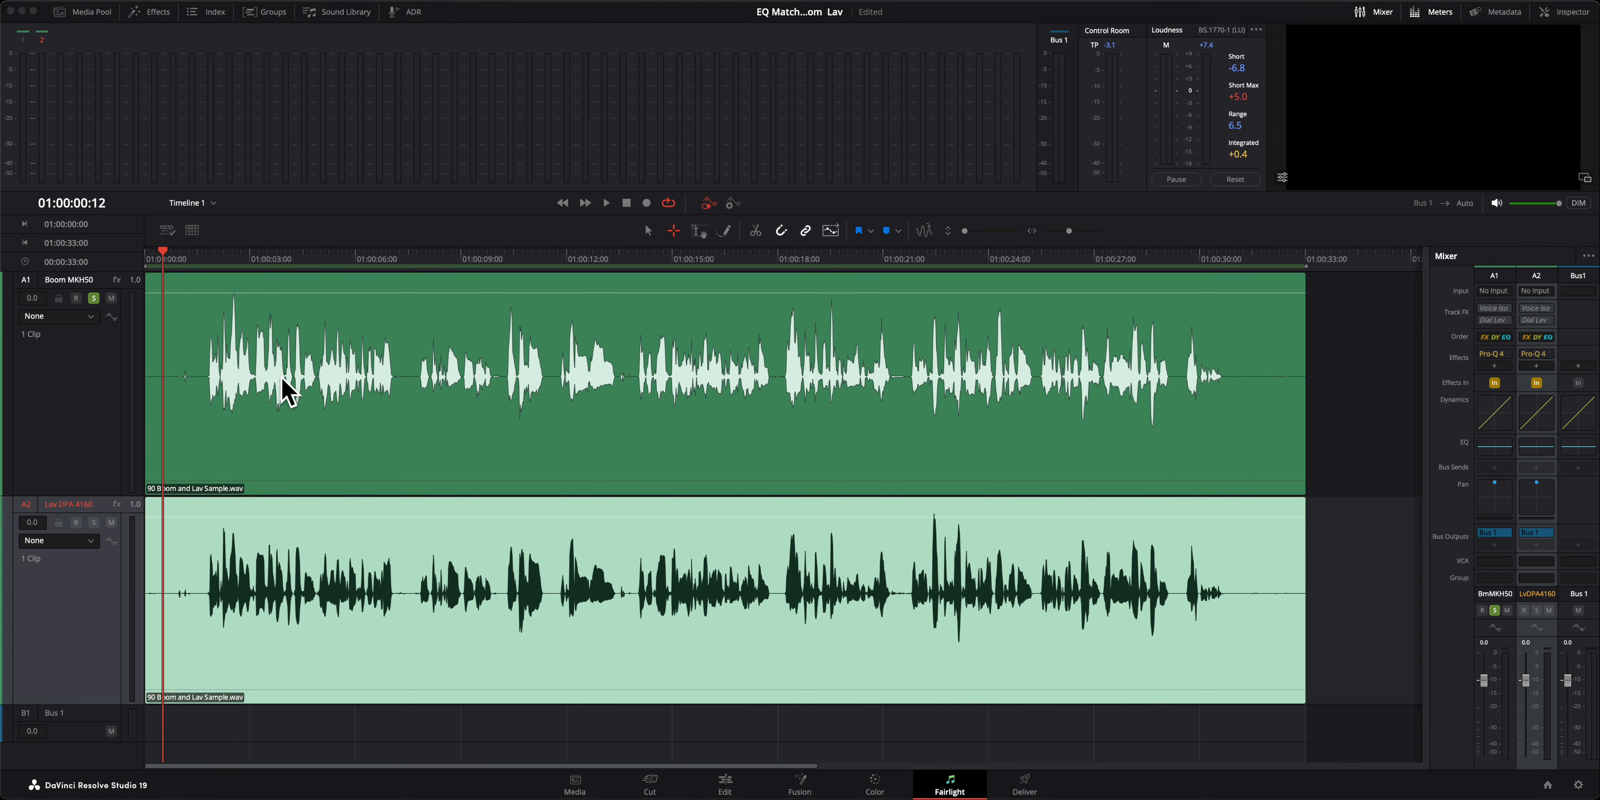
Step: Play the timeline and compare the boom and lav recordings by toggling solo and mute on the boom track
key("space")
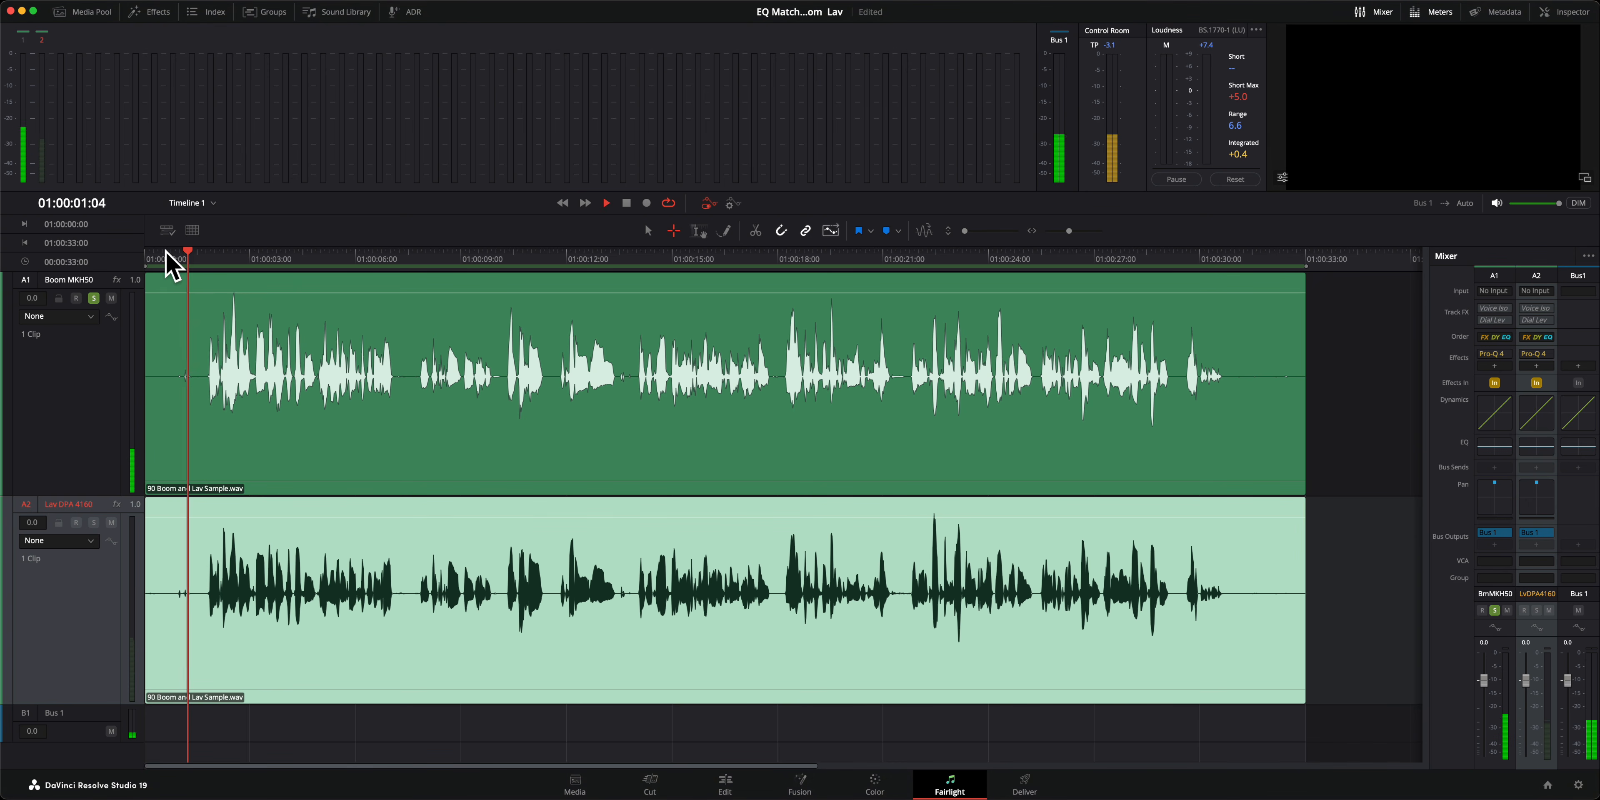
left_click(112, 298)
left_click(94, 298)
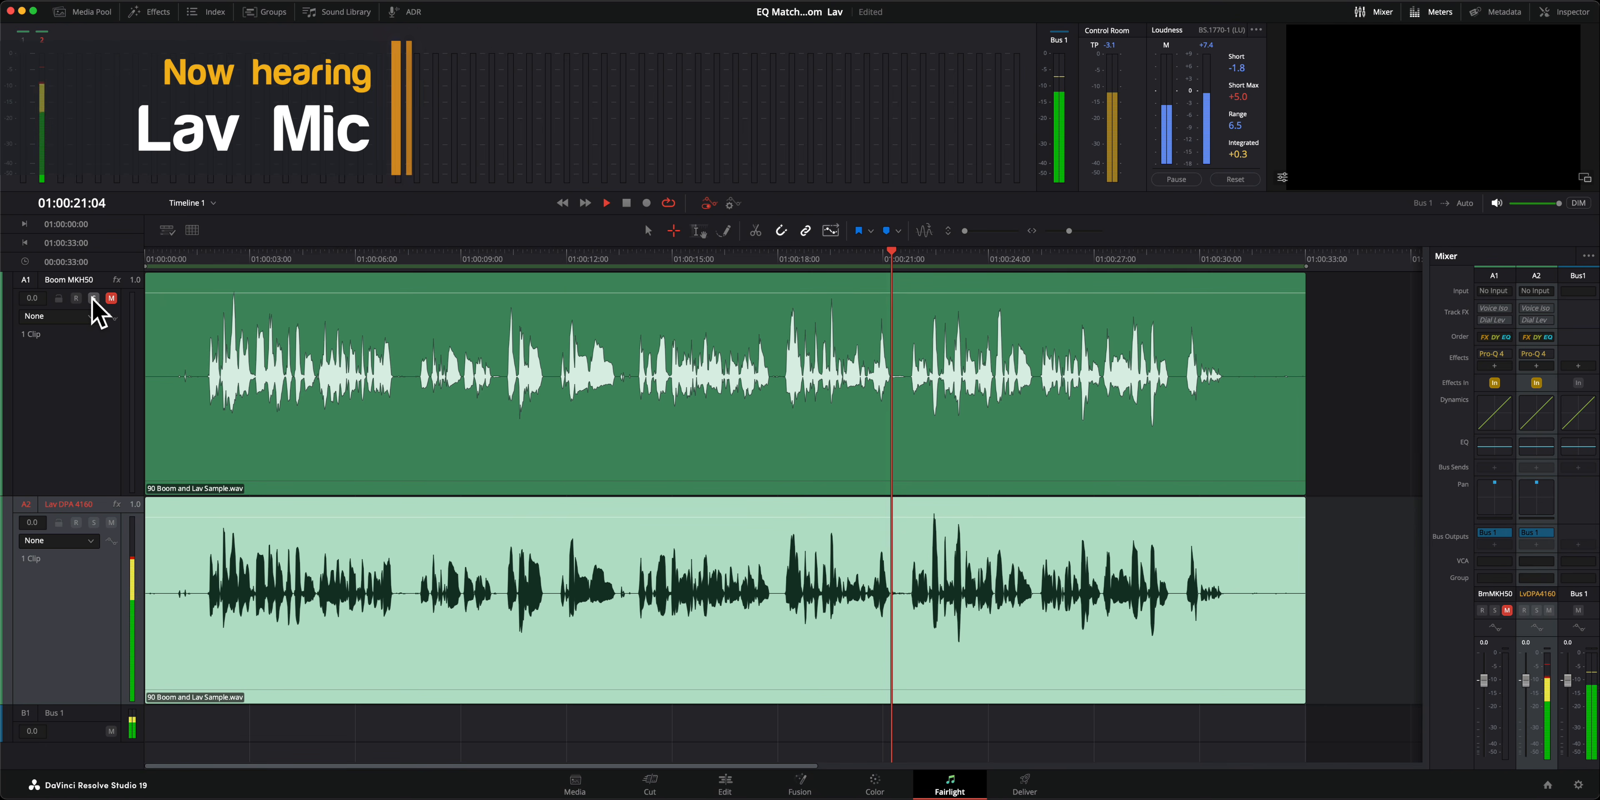
left_click(94, 298)
left_click(111, 299)
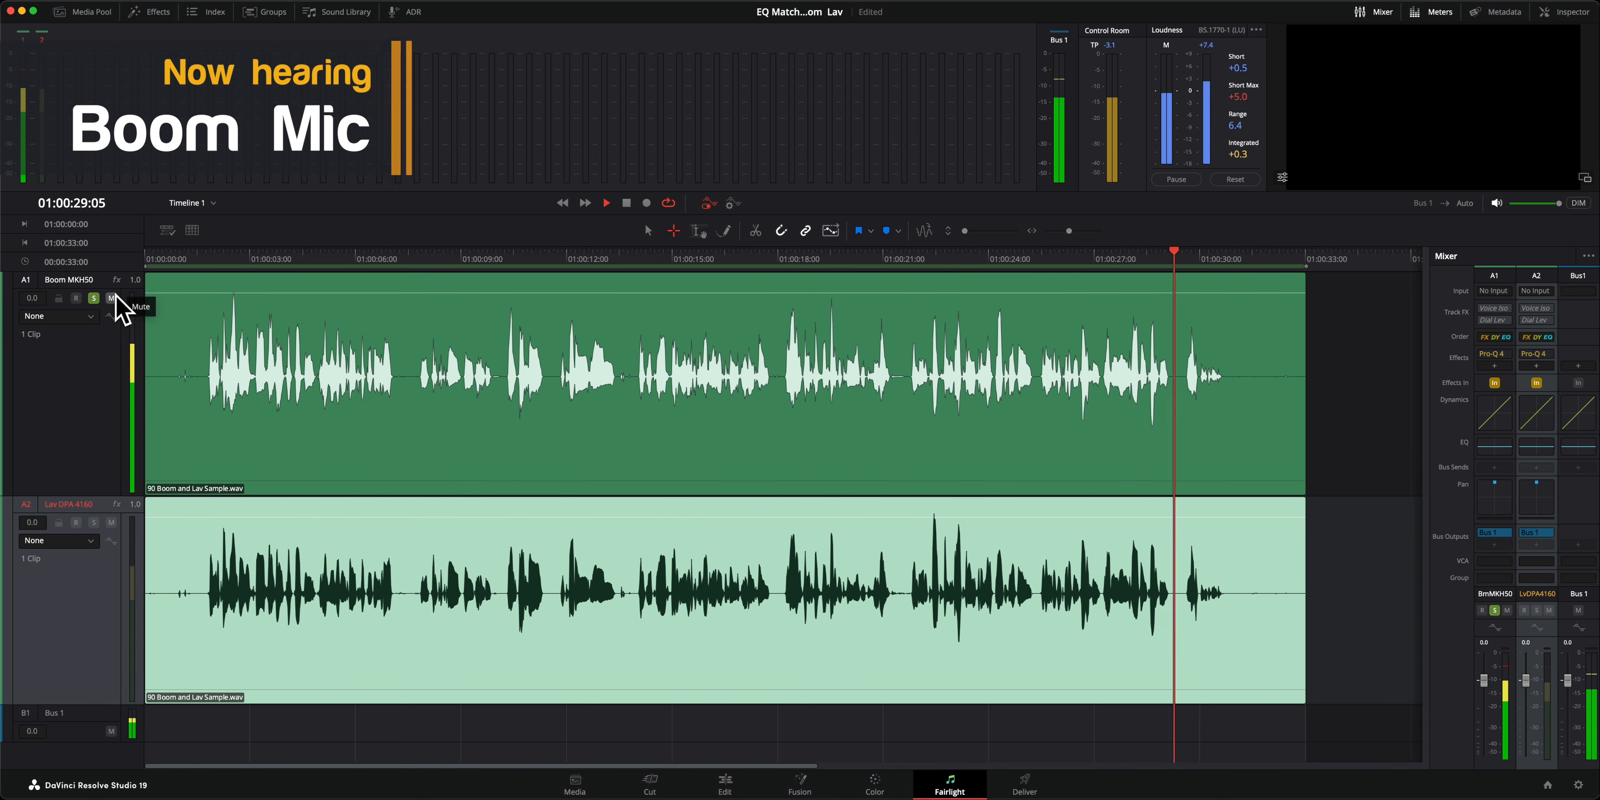
key("space")
left_click(94, 299)
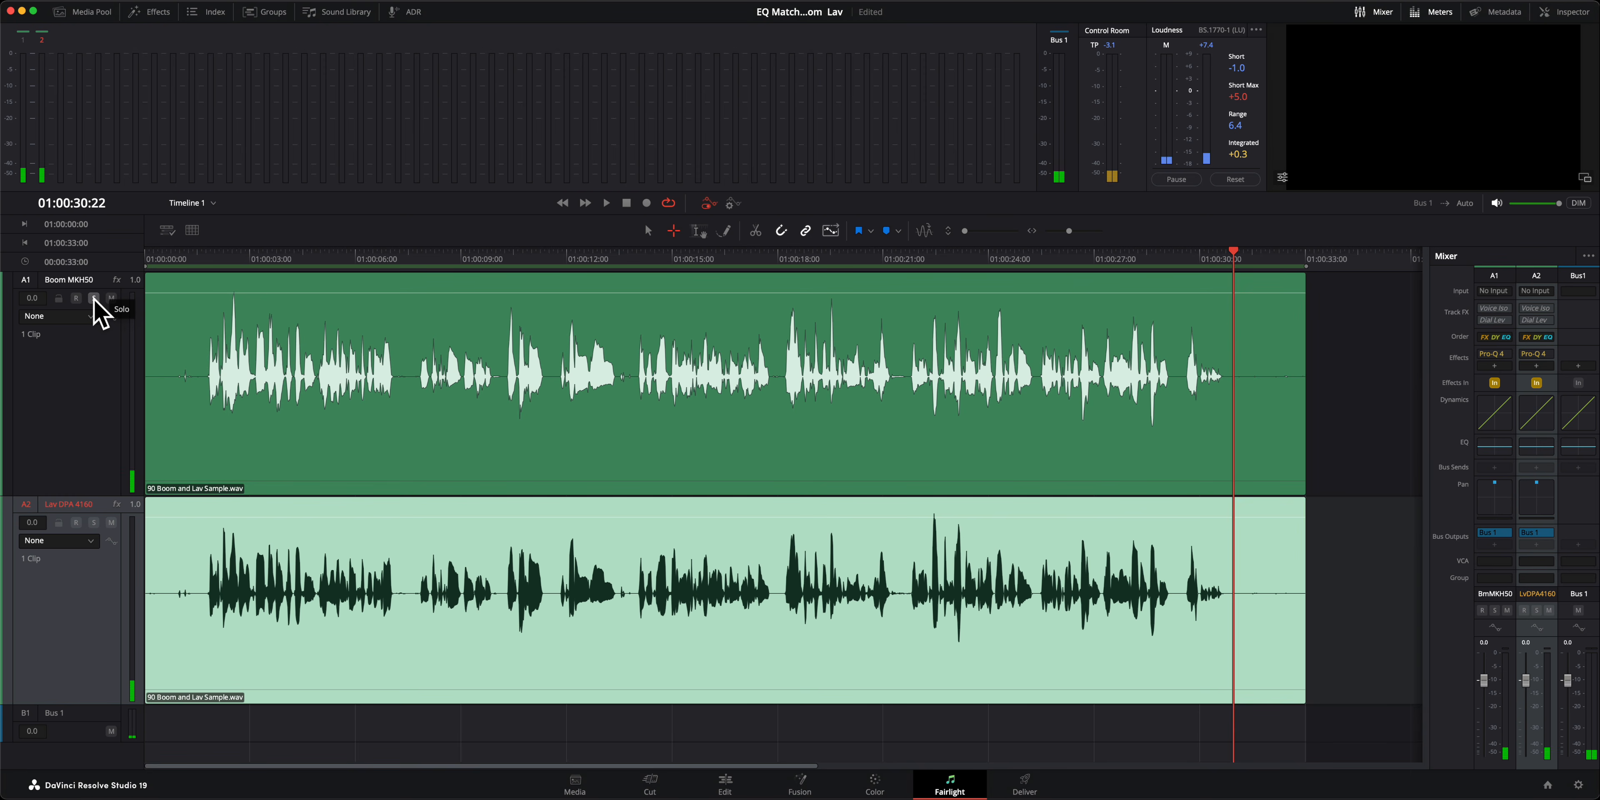
left_click(196, 257)
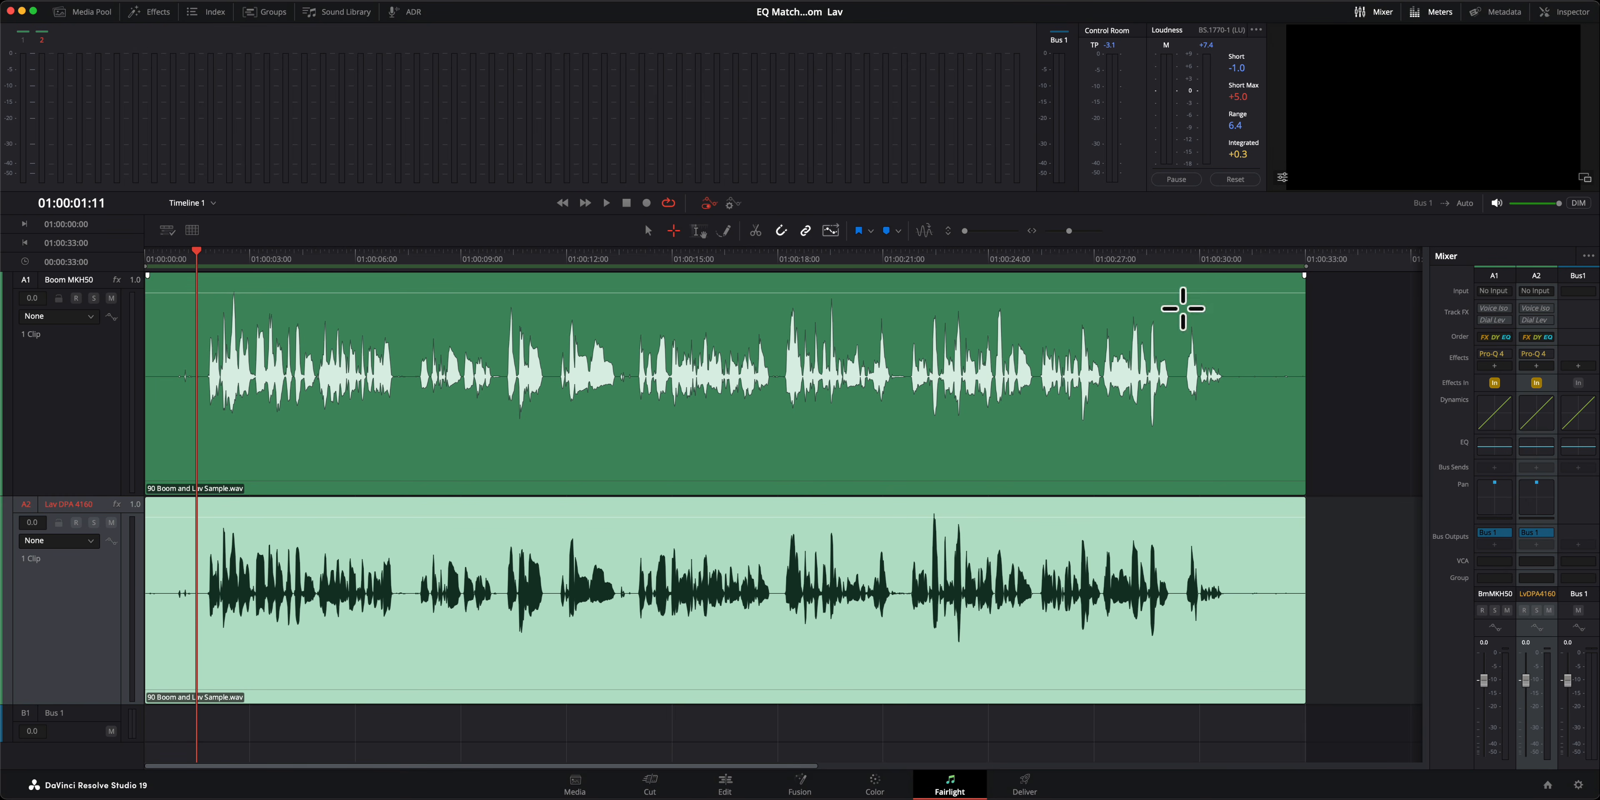
Step: Open the Pro-Q 4 plugin on the Lav DPA 4160 track and show its instance list
left_click(1538, 354)
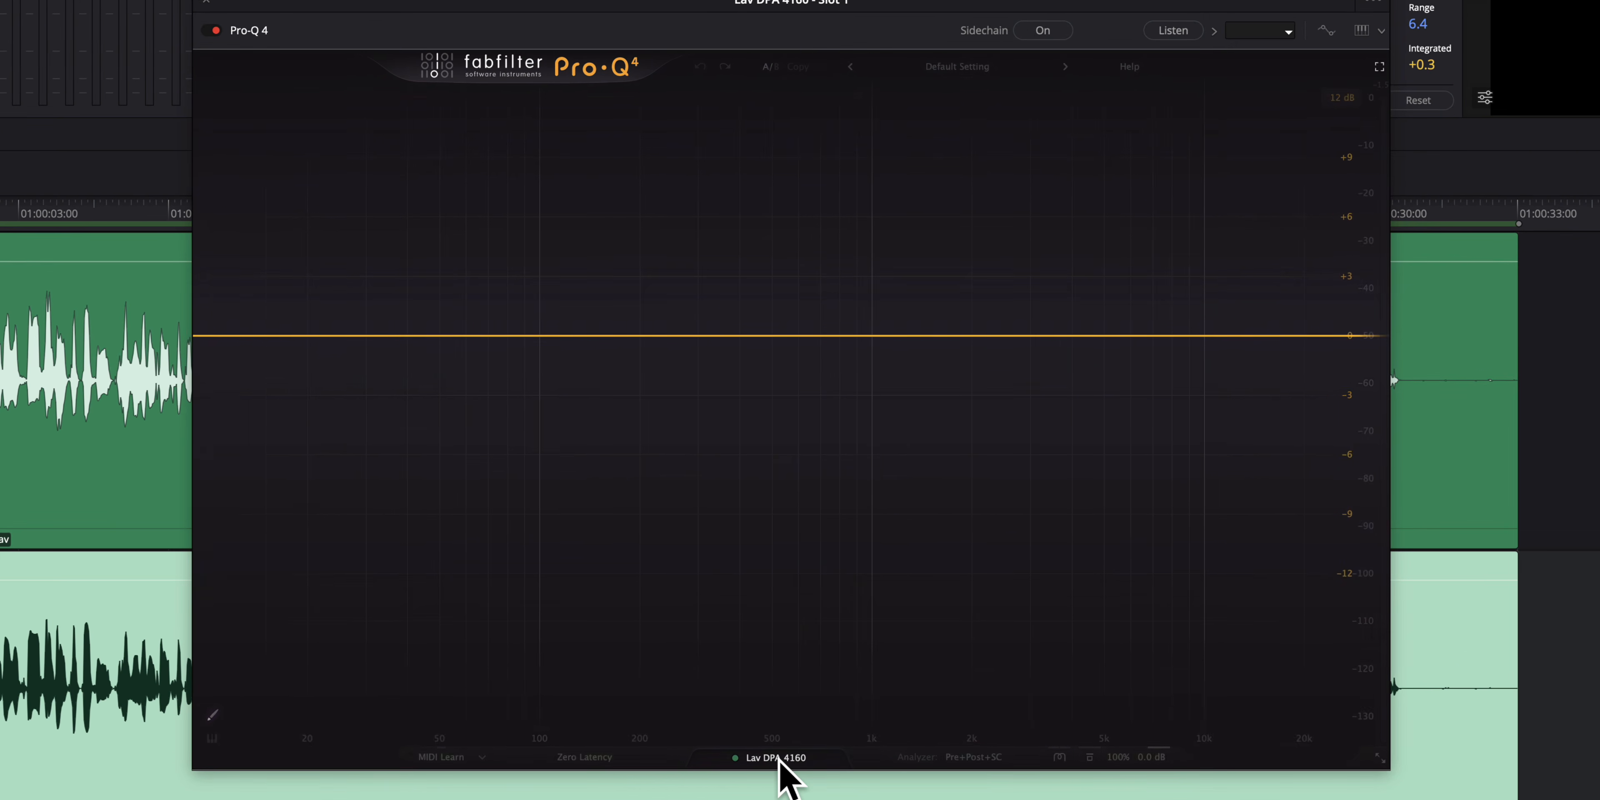
left_click(779, 758)
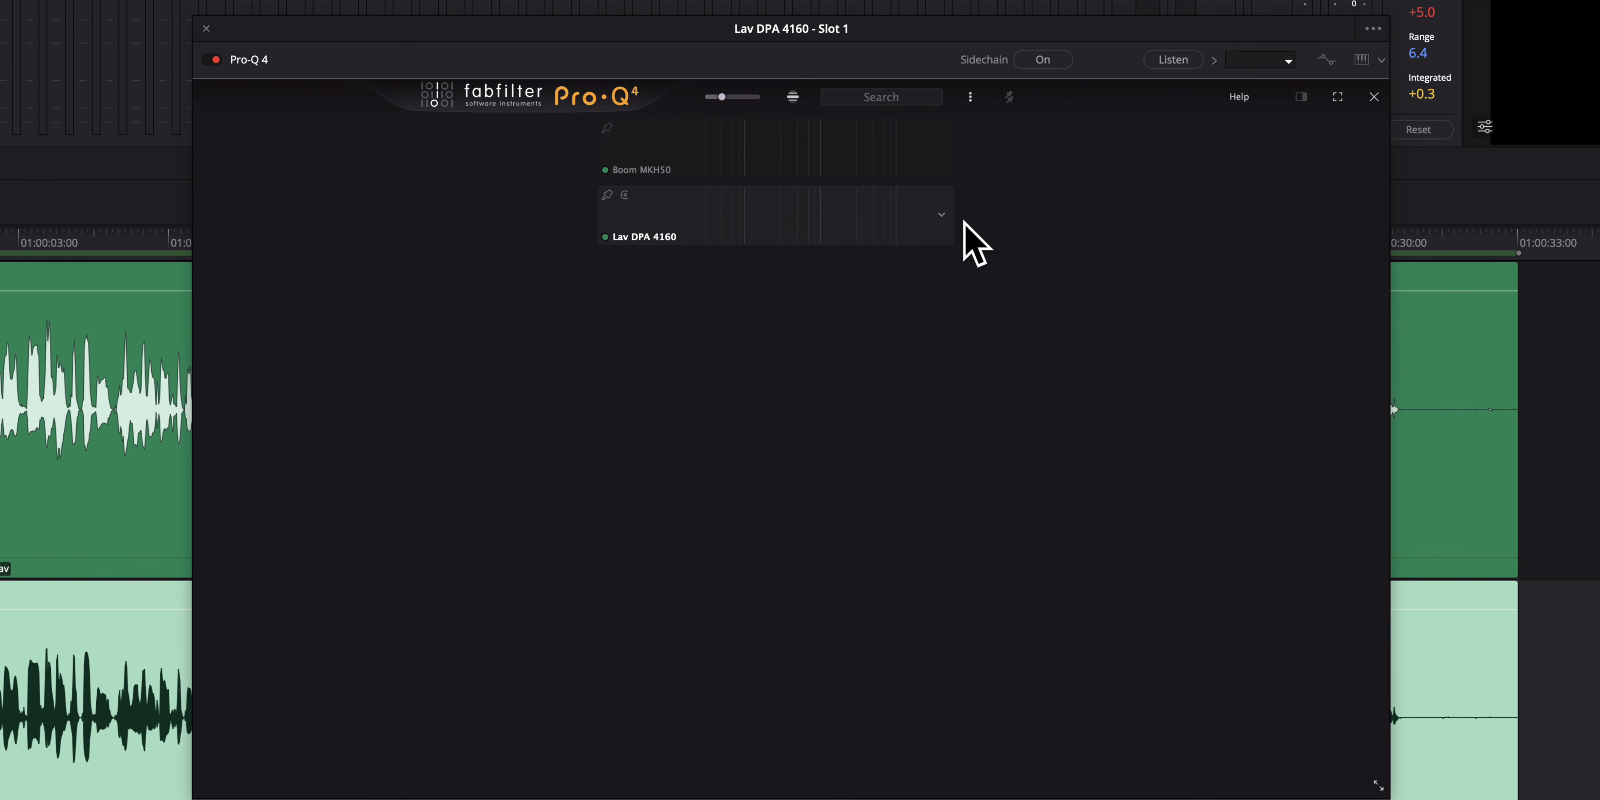
Step: Start EQ Match on the lav instance and choose the Boom MKH50 instance as the reference
right_click(940, 213)
left_click(973, 316)
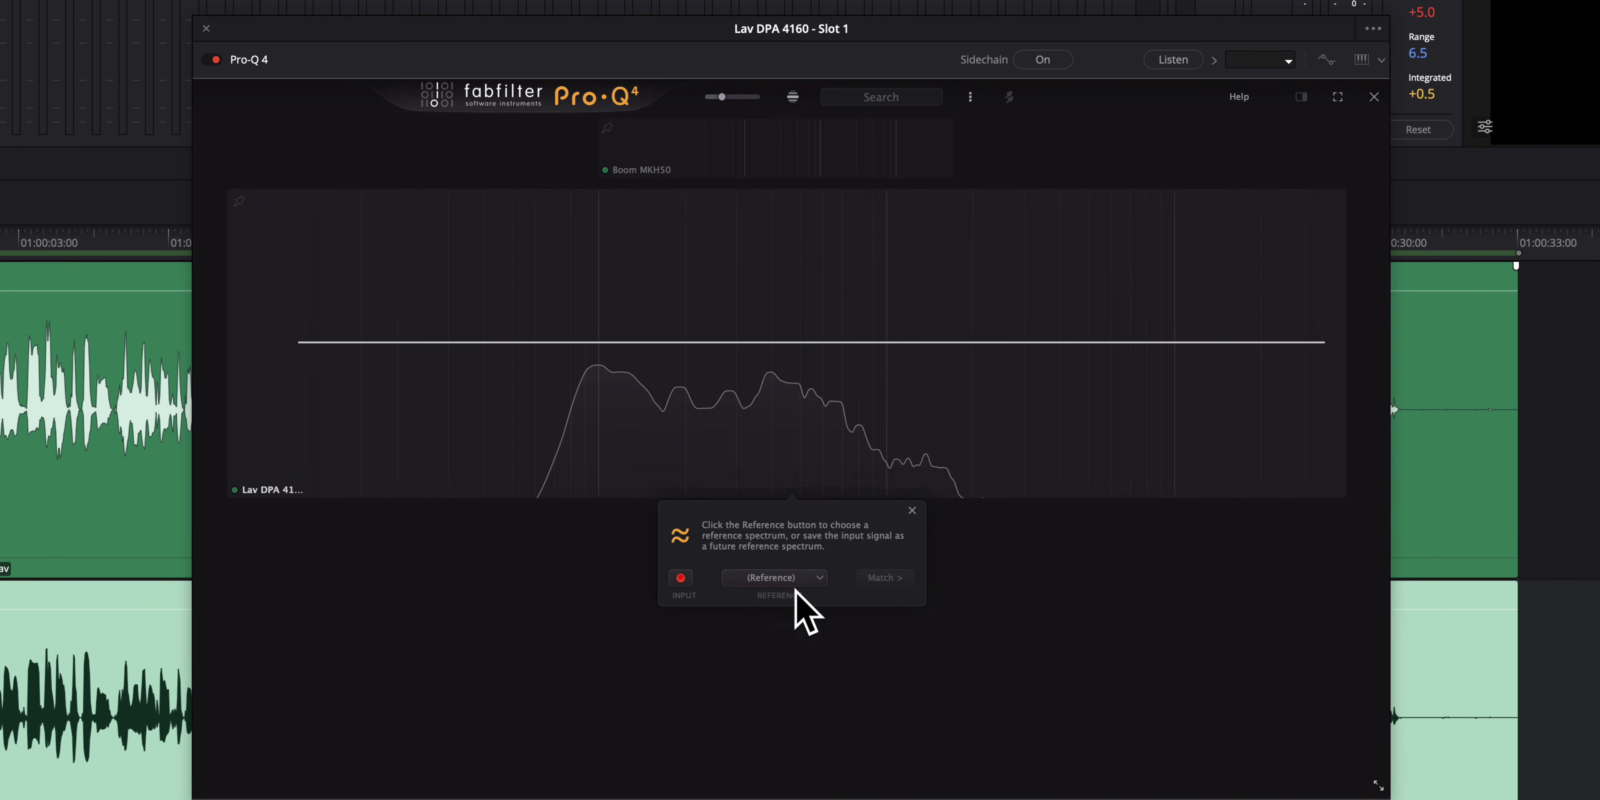
left_click(820, 578)
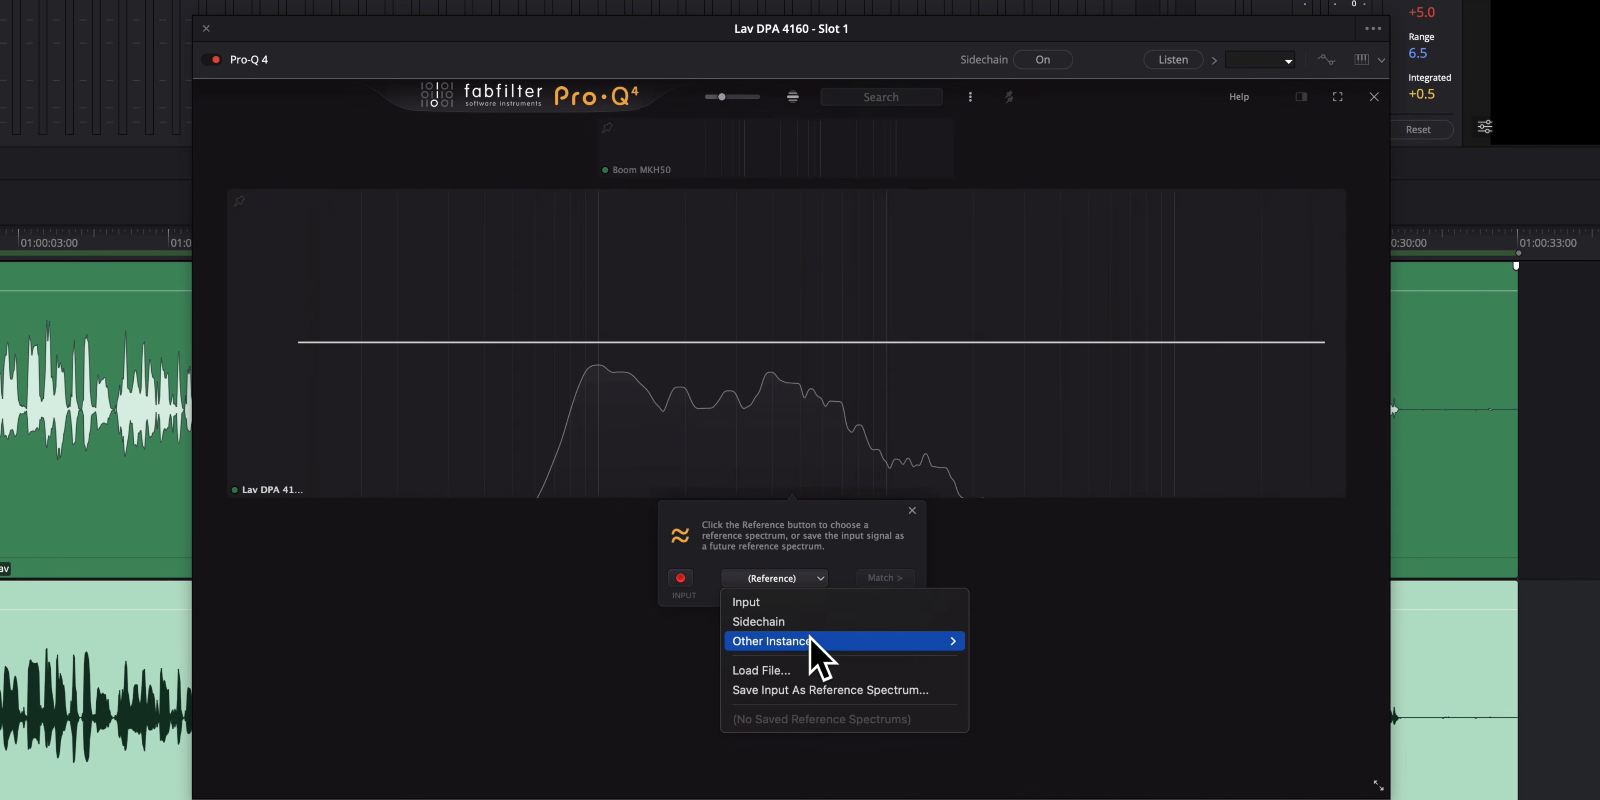
mouse_move(814, 641)
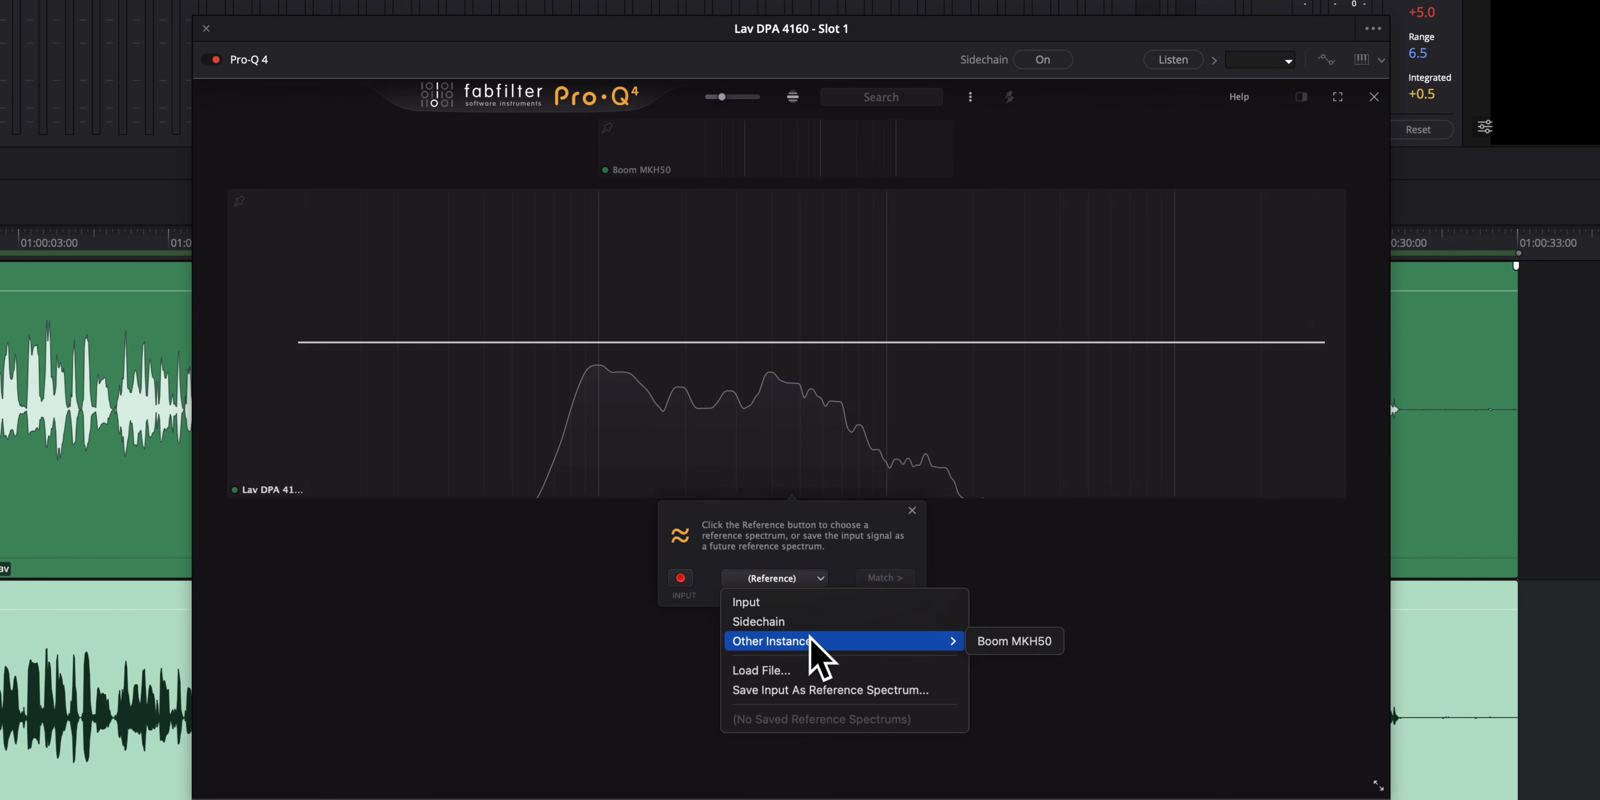
left_click(1016, 641)
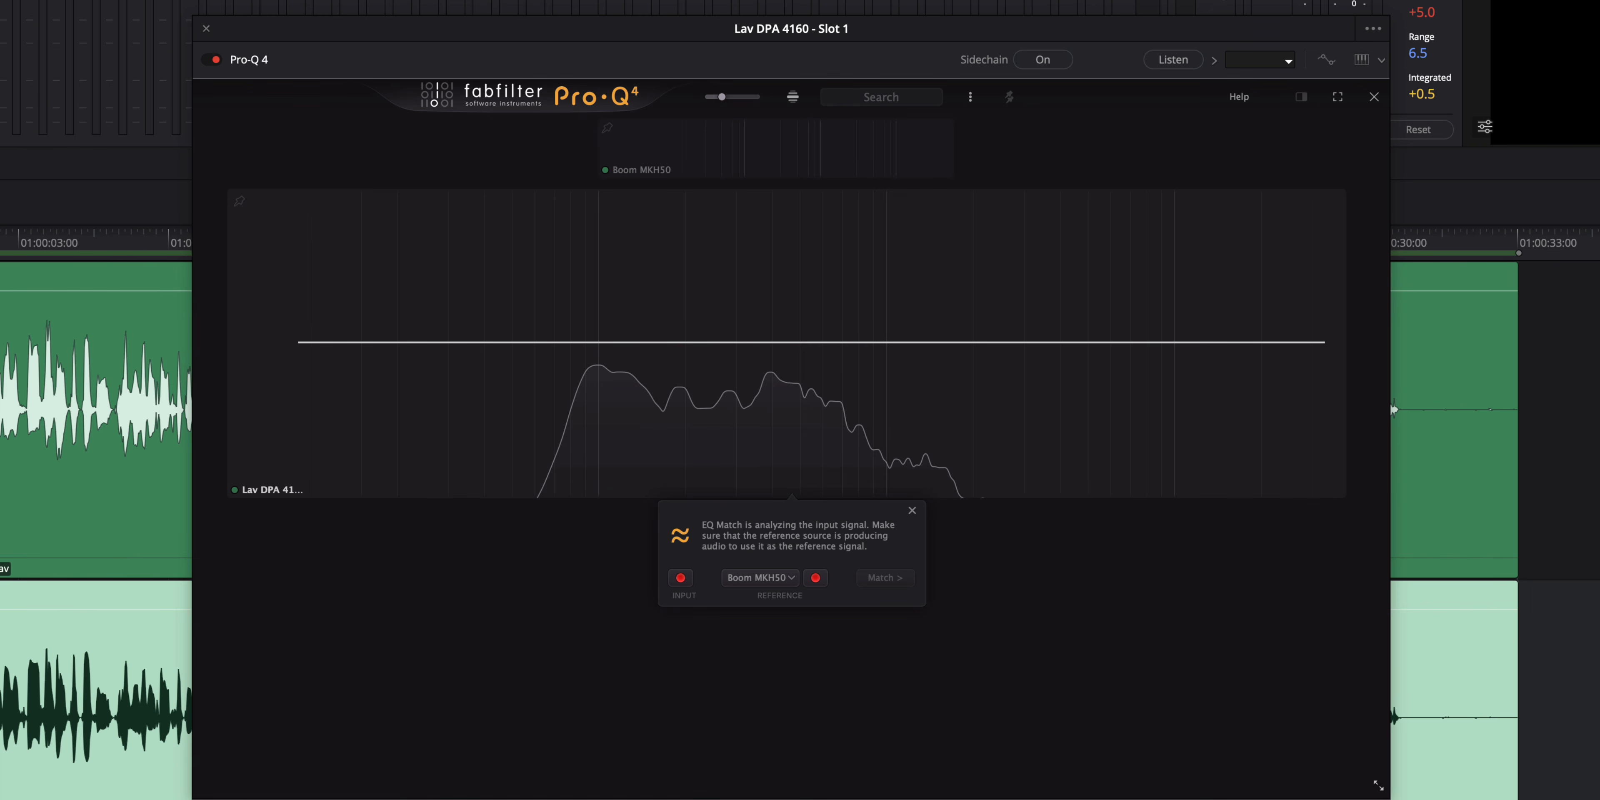
Step: Play the audio so both signals are analysed, then apply the EQ match to the lav
key("space")
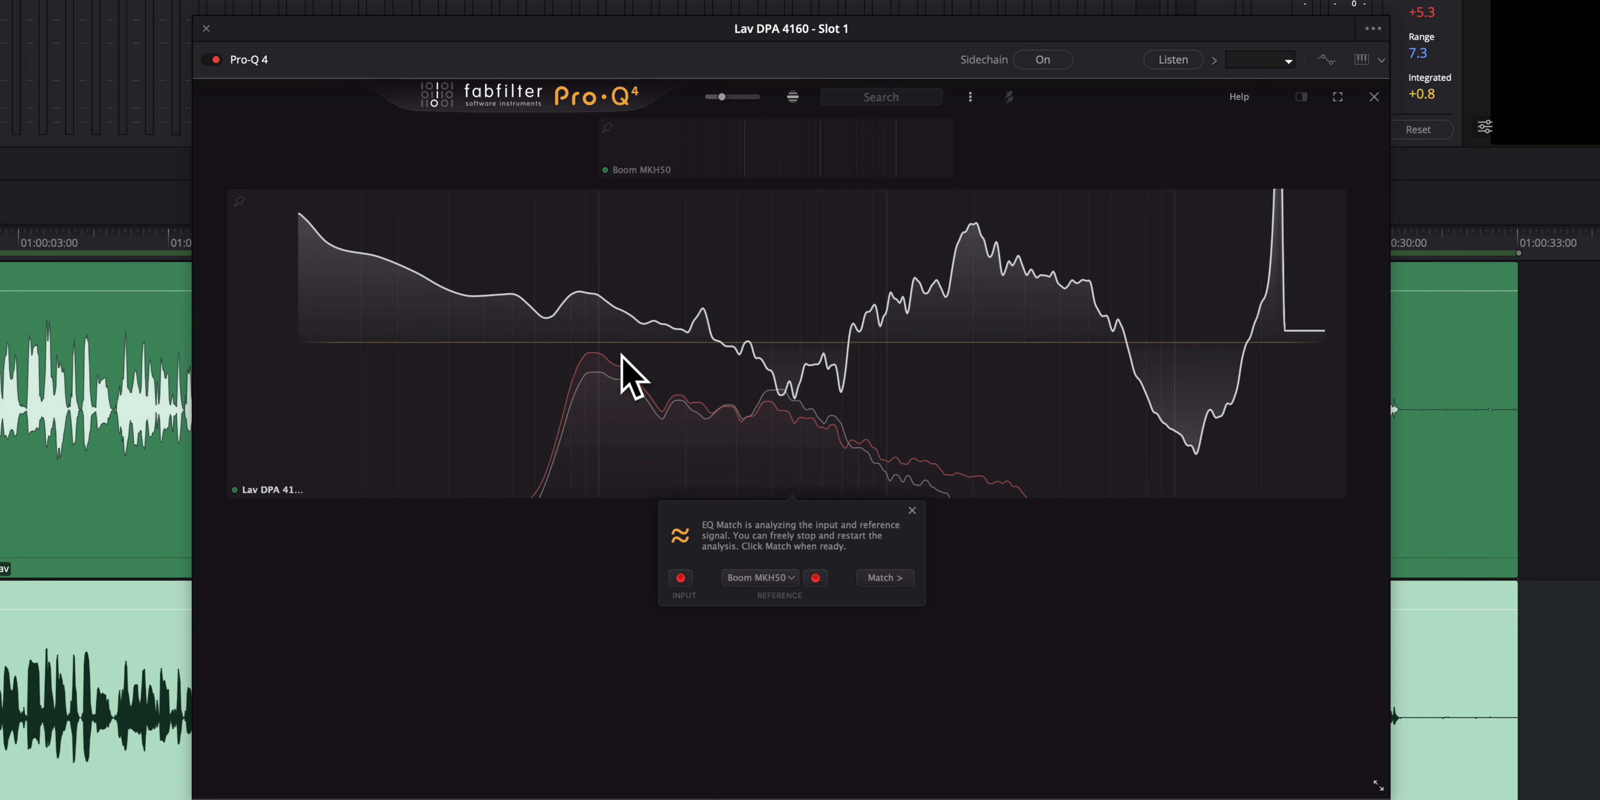
left_click(882, 577)
left_click(887, 578)
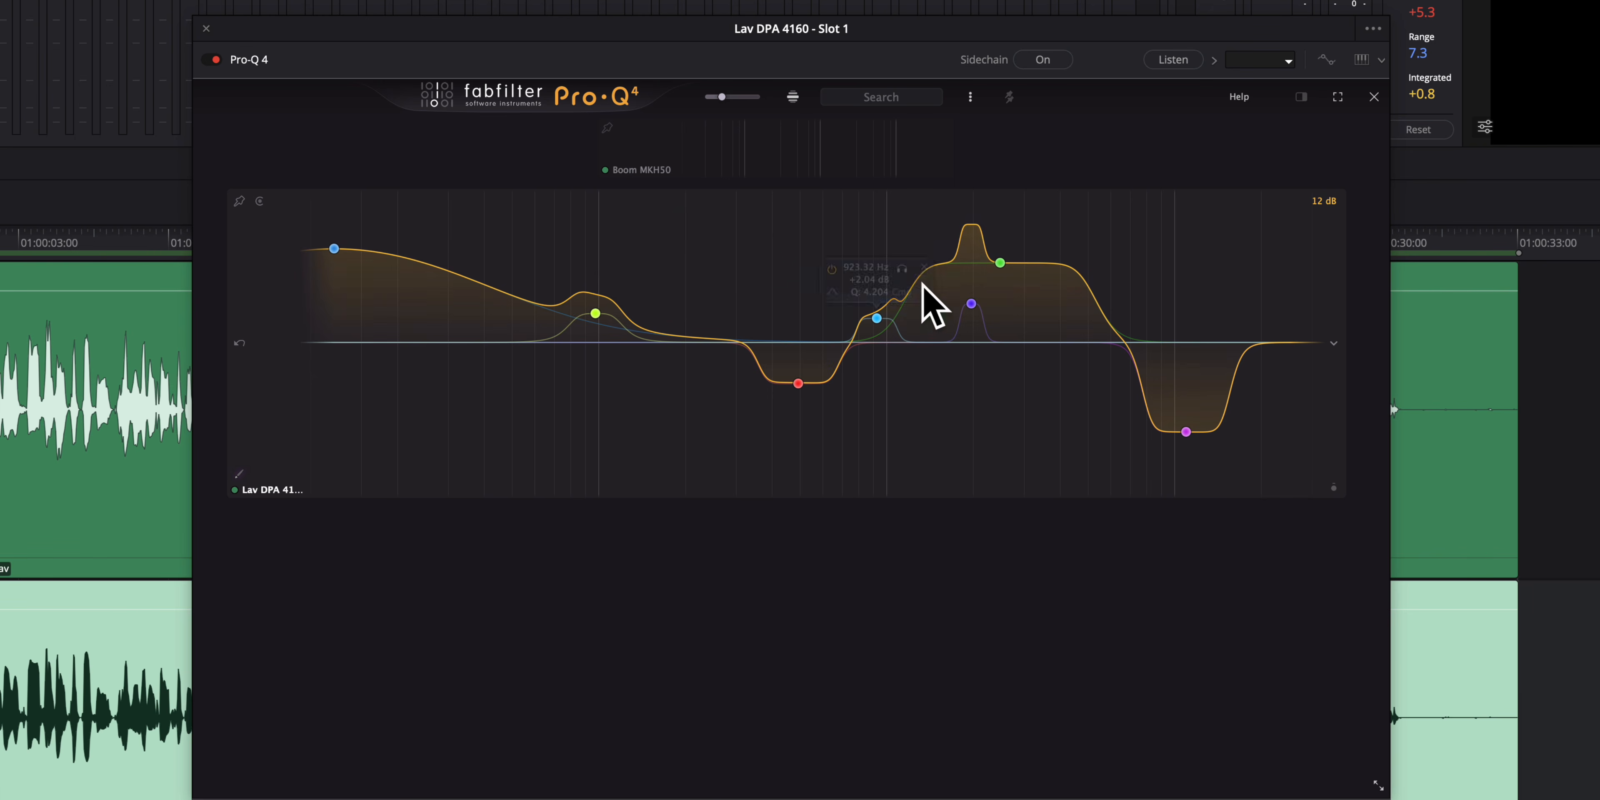
Step: Play back and compare the boom track against the matched lav by toggling solo and mute on the boom track
mouse_move(1025, 286)
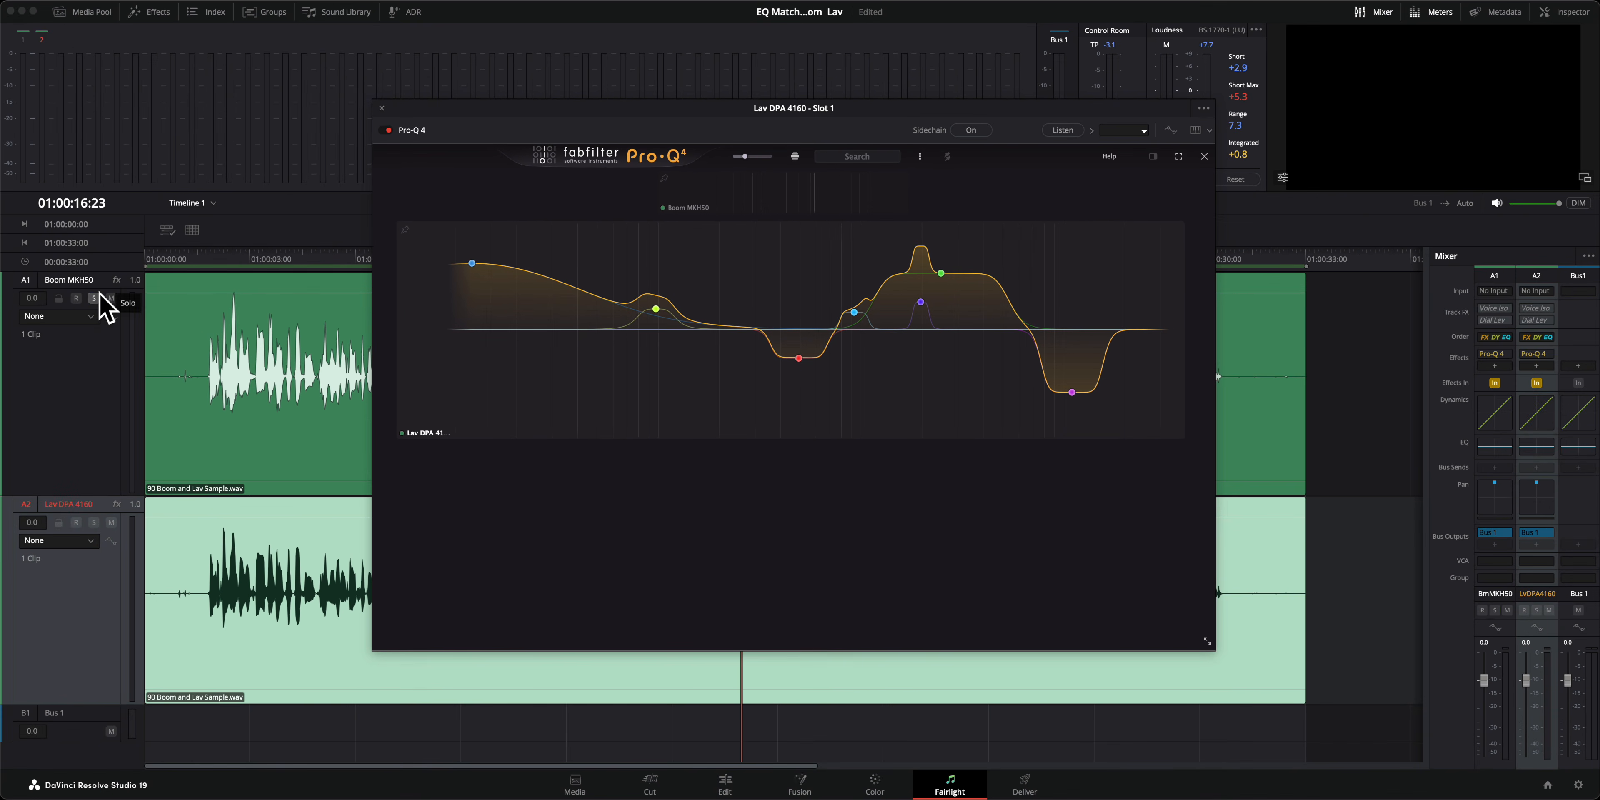
left_click(94, 299)
left_click(164, 257)
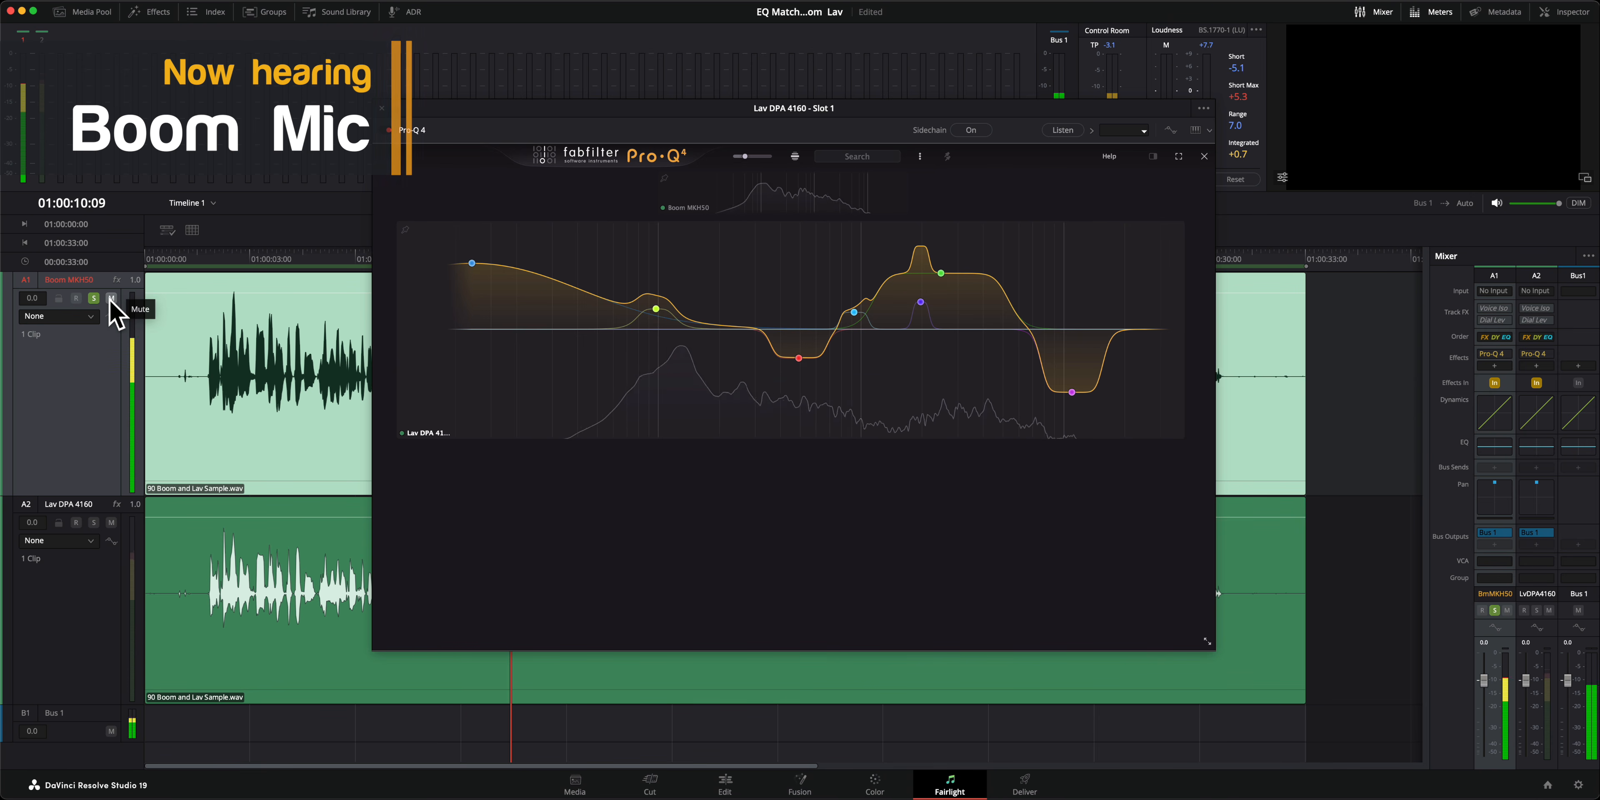
left_click(112, 298)
left_click(96, 301)
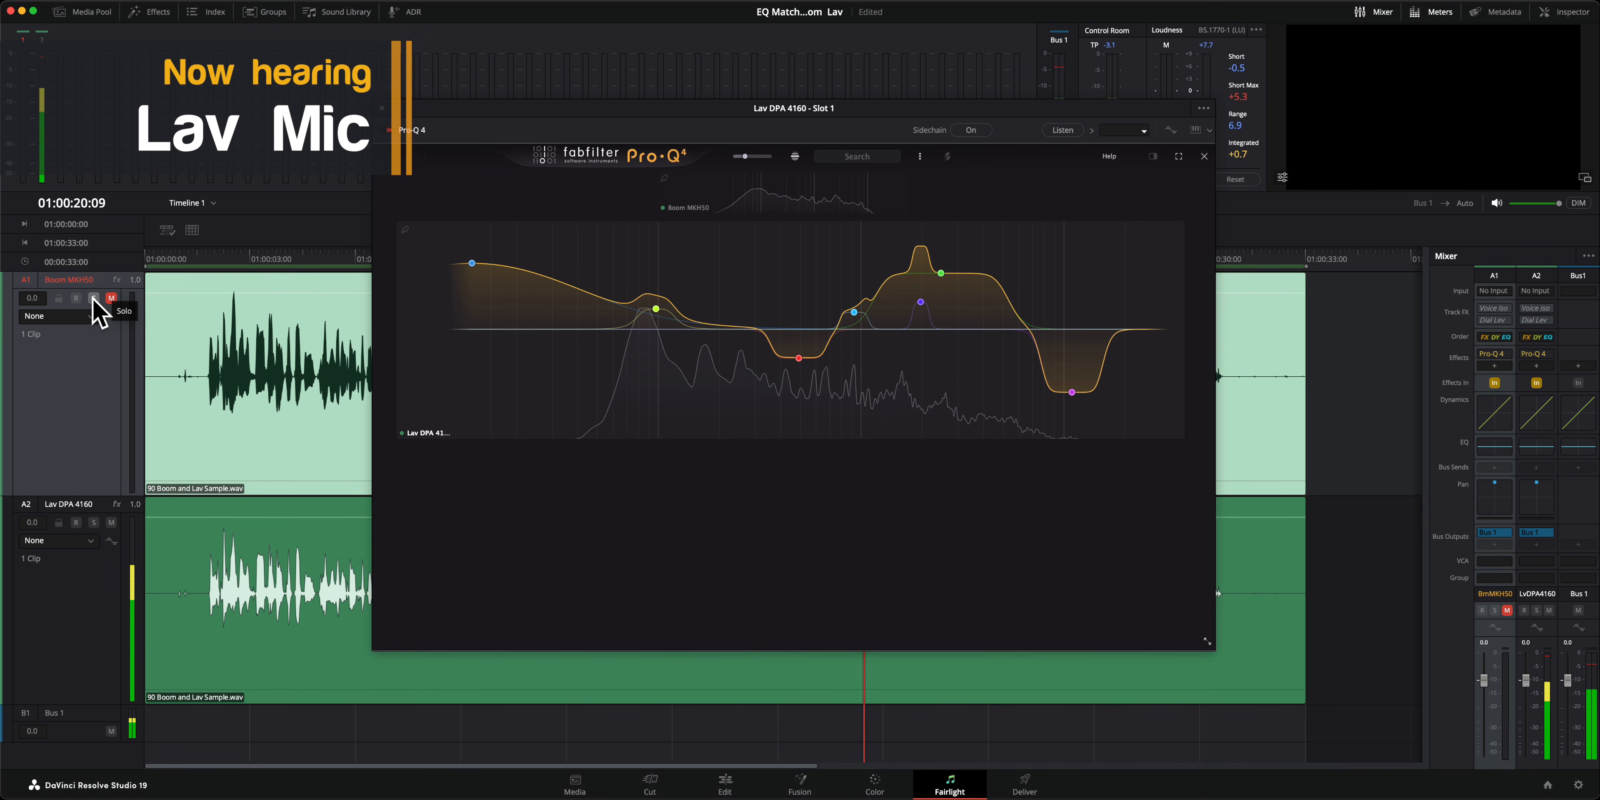
left_click(94, 298)
left_click(111, 299)
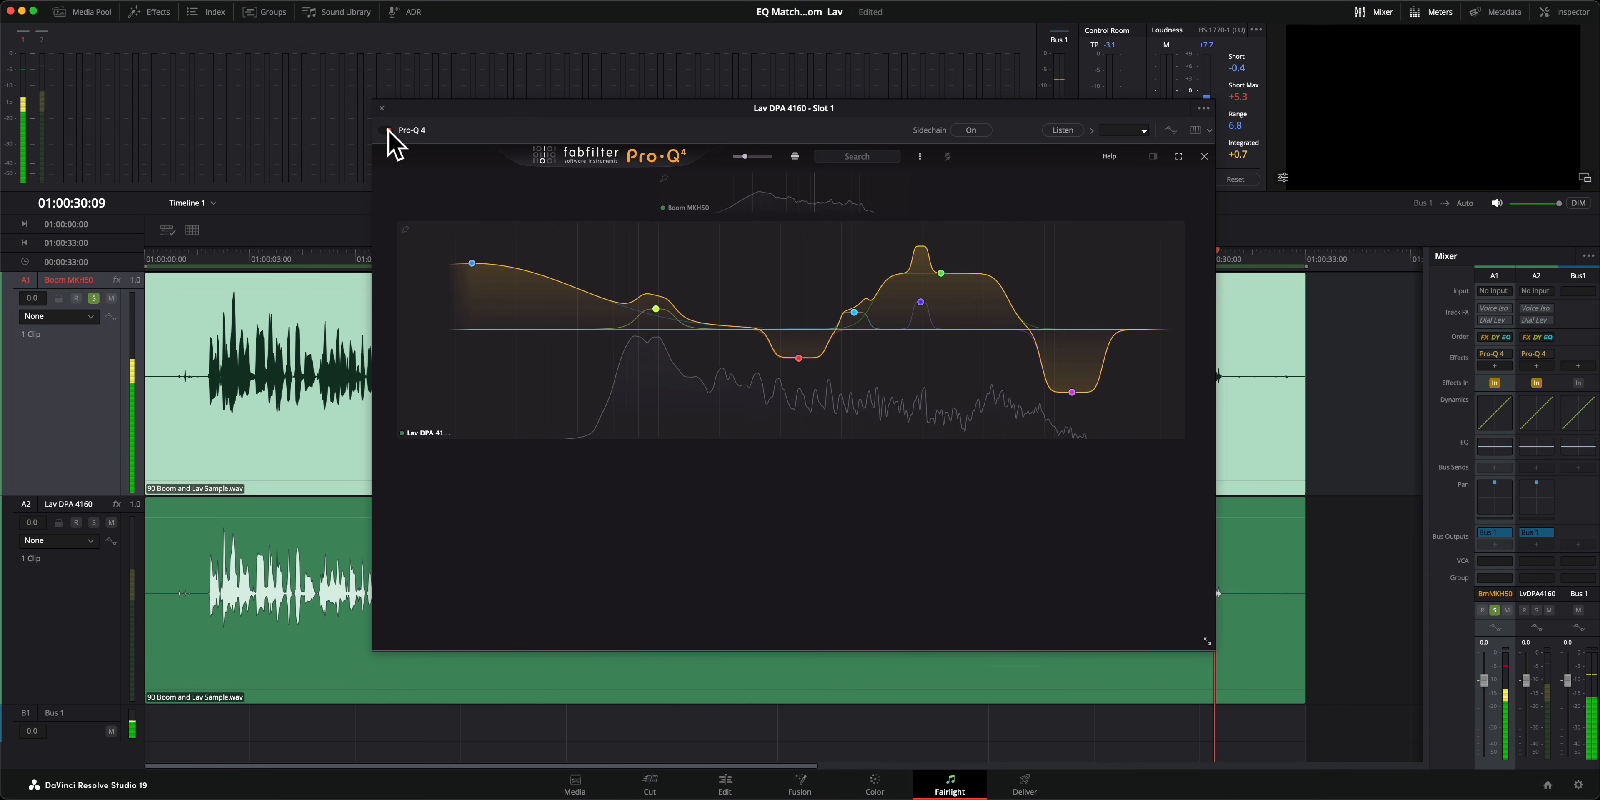
key("space")
left_click(206, 260)
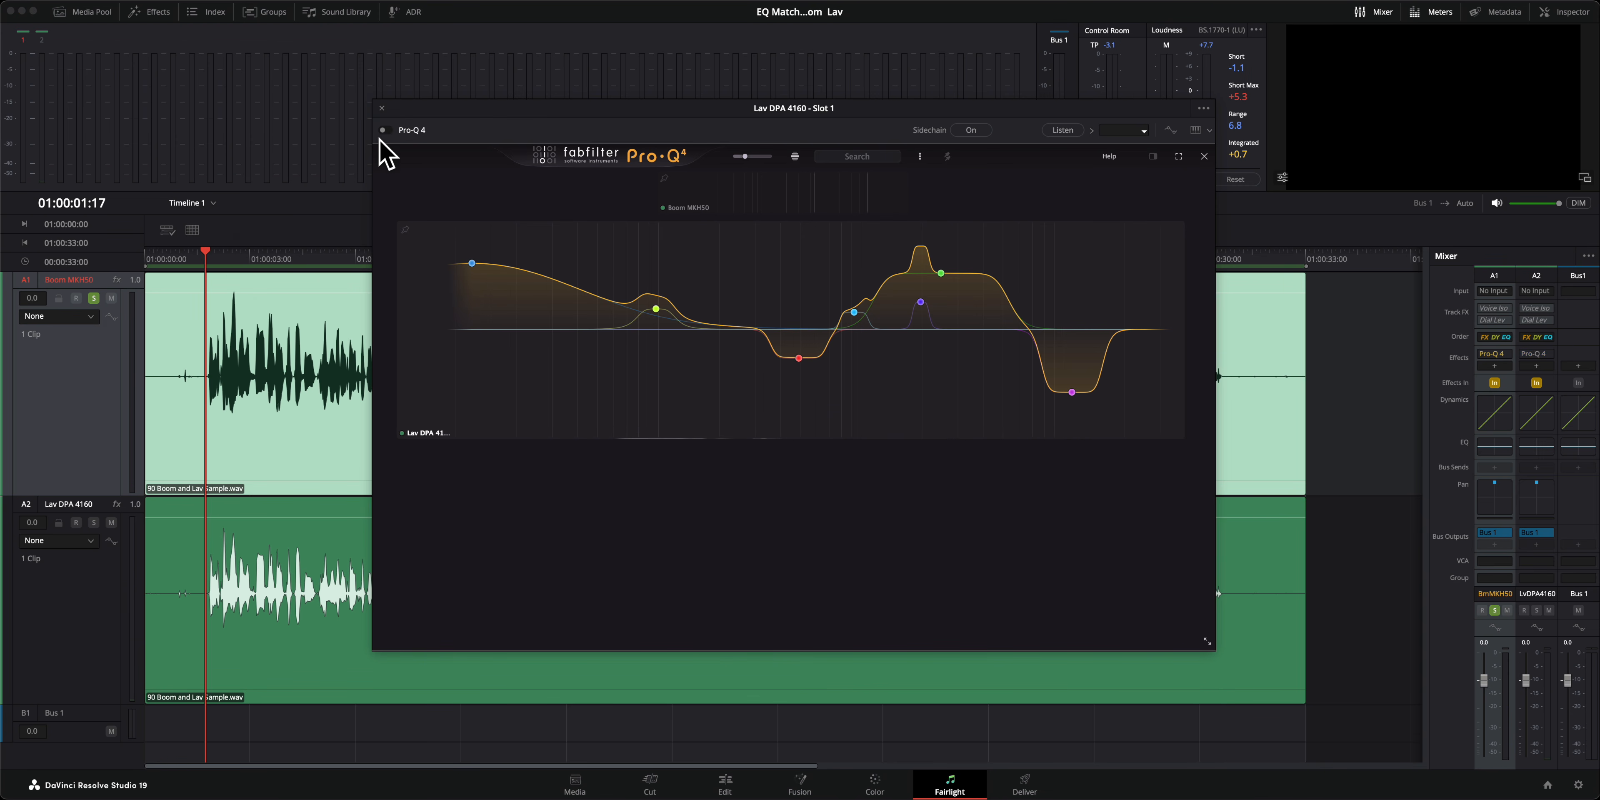
Step: Mute the boom track, play the lav, and toggle the Pro-Q 4 bypass to compare the EQ off and on
left_click(112, 298)
left_click(93, 299)
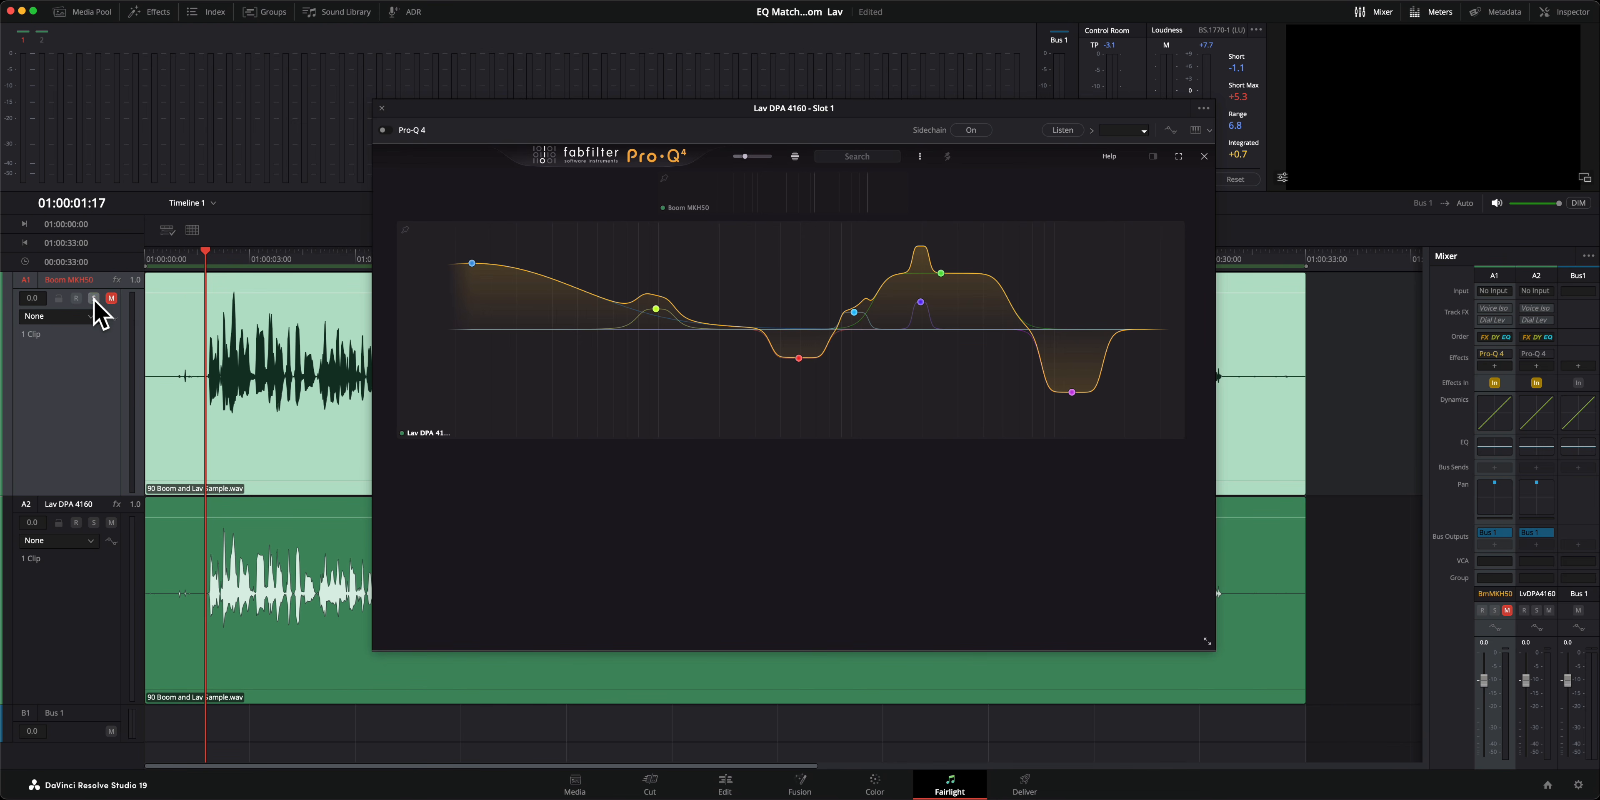
key("space")
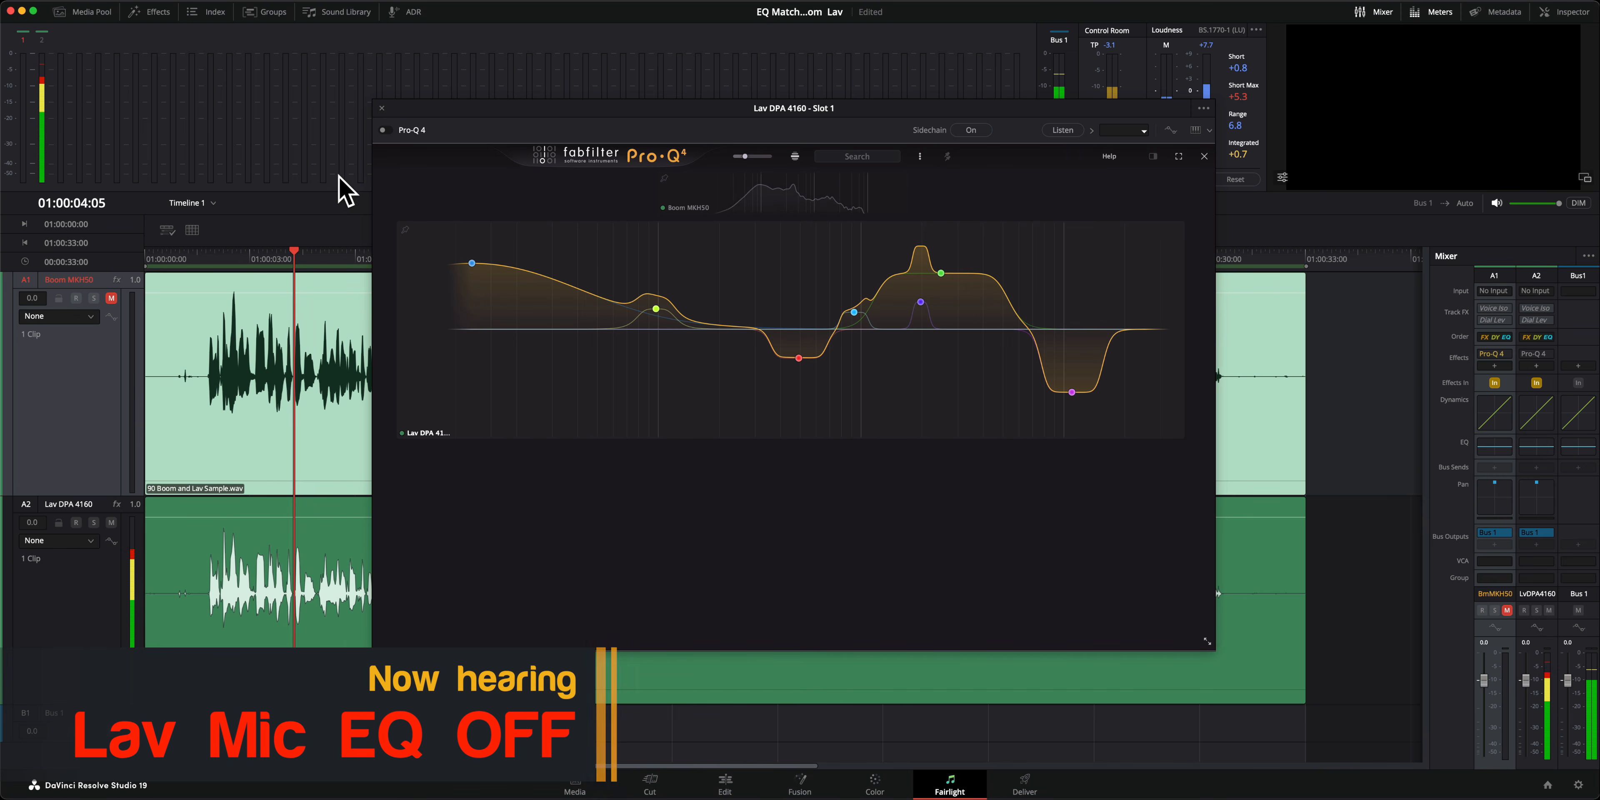
left_click(388, 130)
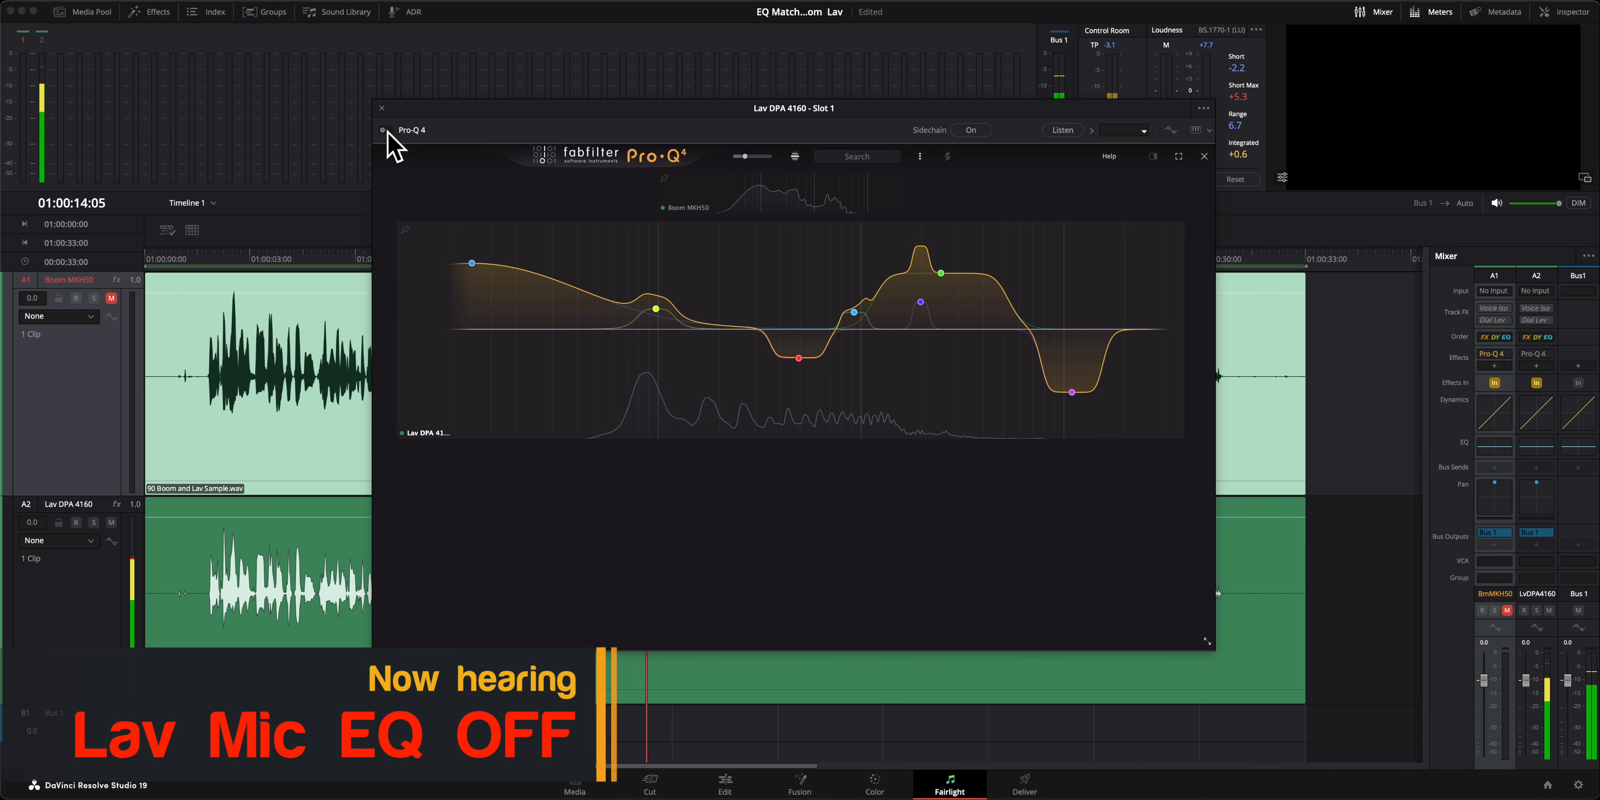
left_click(389, 131)
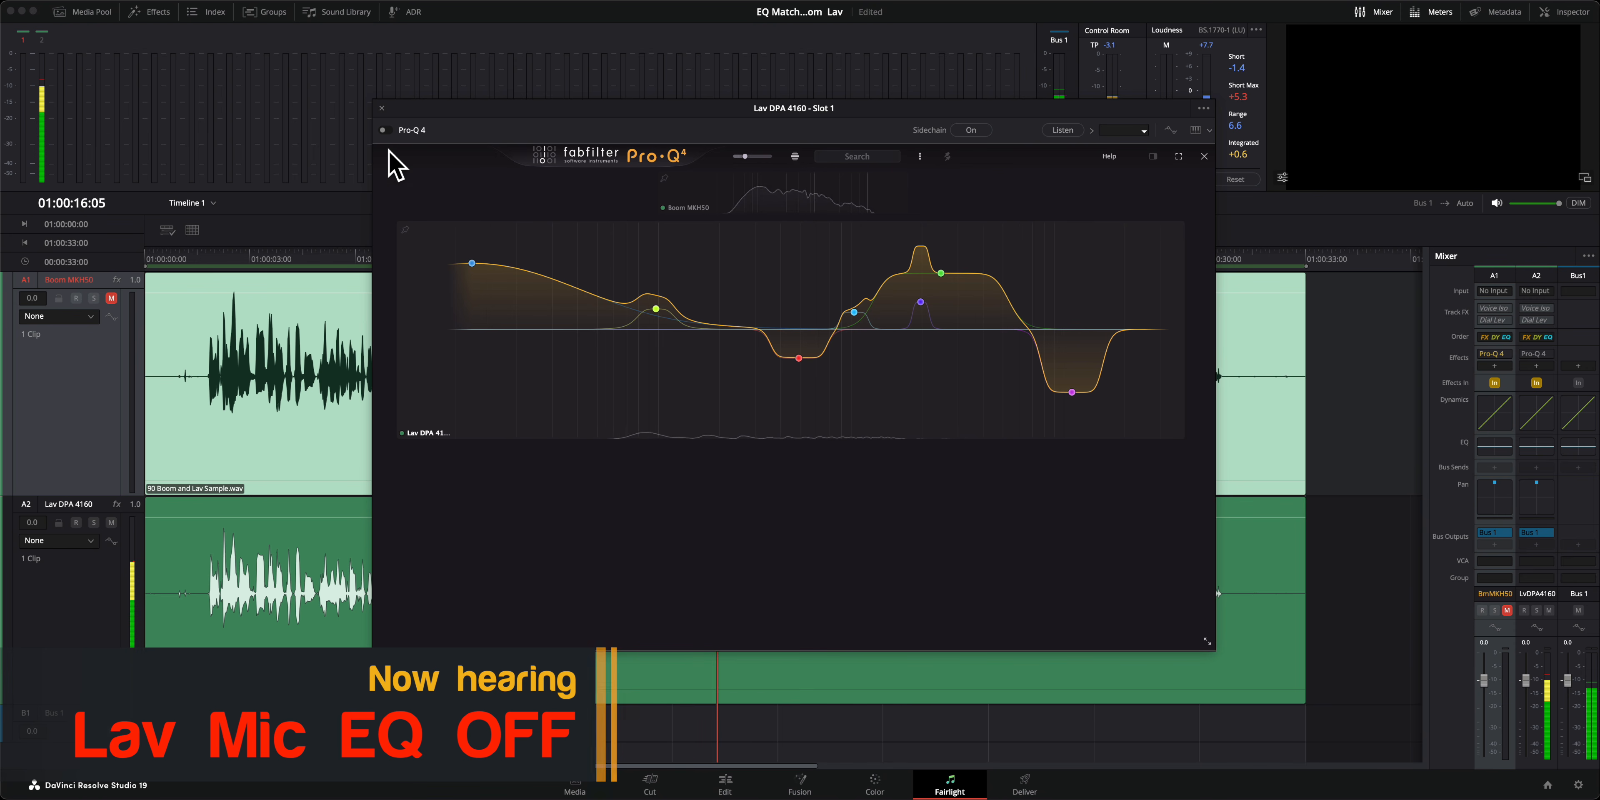
left_click(387, 131)
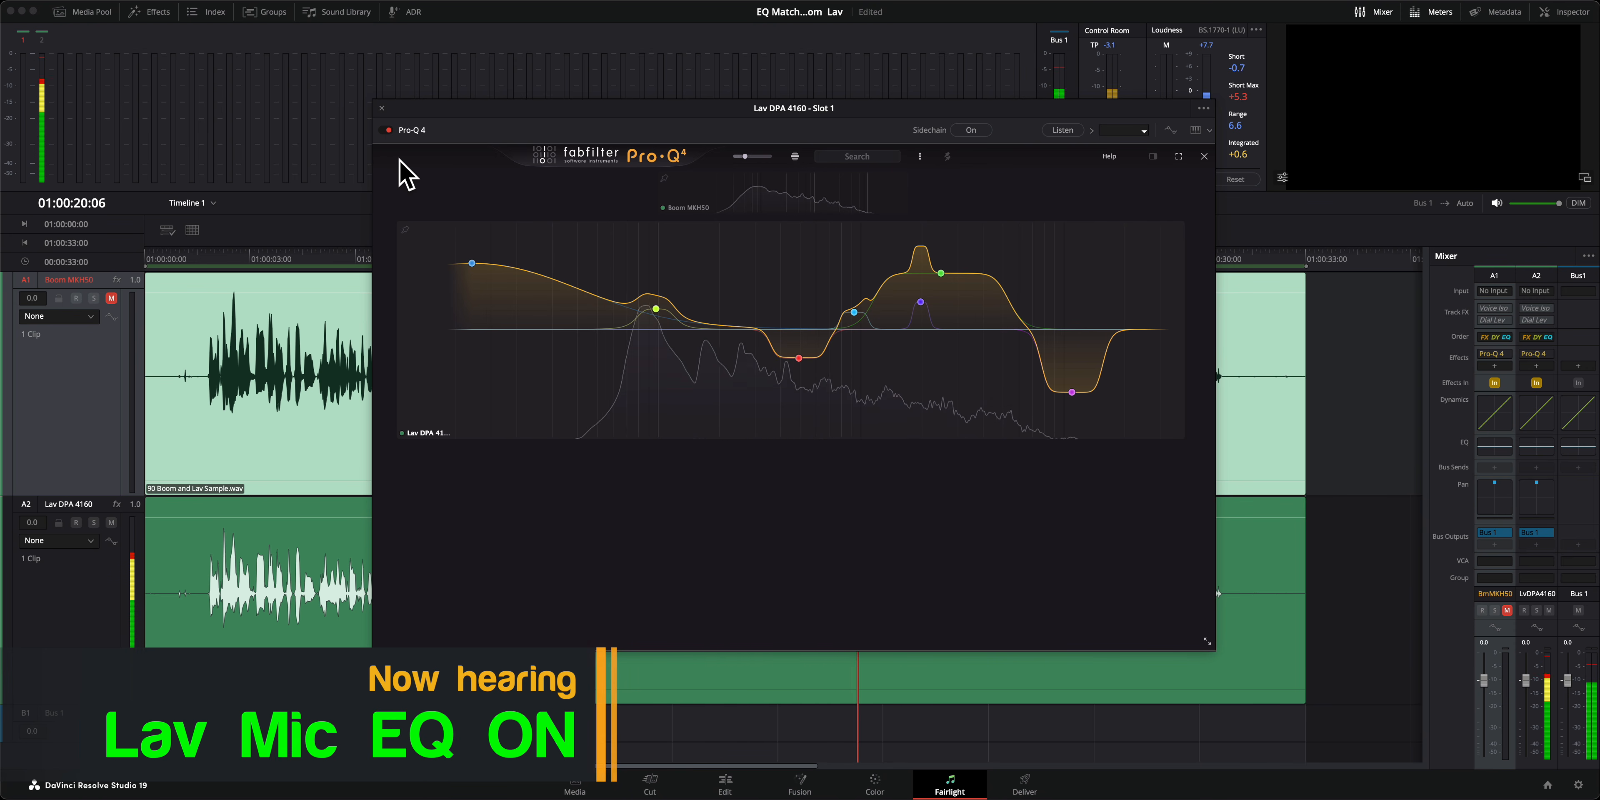